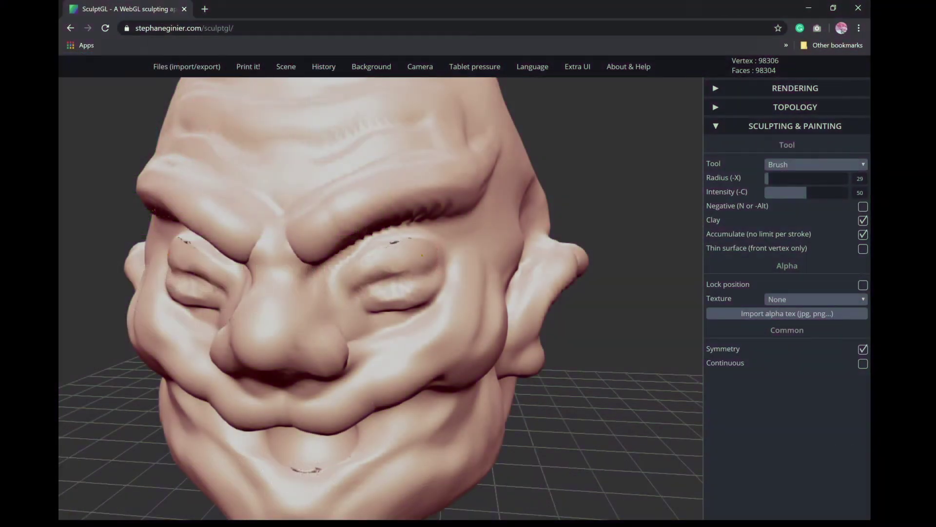
Step: Build up the lower eyelids on both sides of the grinning face with the Brush tool
mouse_move(422, 255)
left_mouse_down()
mouse_move(449, 256)
mouse_move(455, 244)
mouse_move(358, 277)
mouse_move(385, 310)
mouse_move(374, 312)
mouse_move(408, 309)
left_mouse_up()
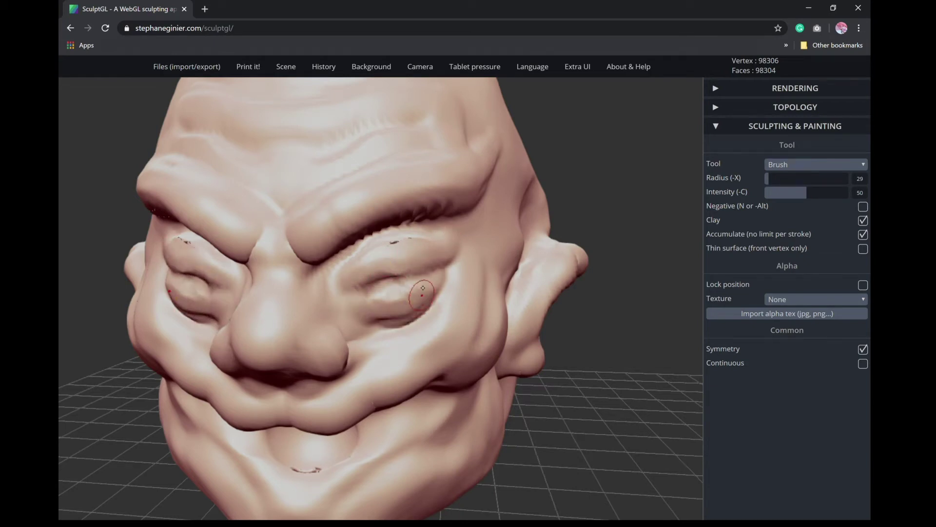
scroll(582, 292, "down", 5)
left_click_drag(582, 292, 527, 317)
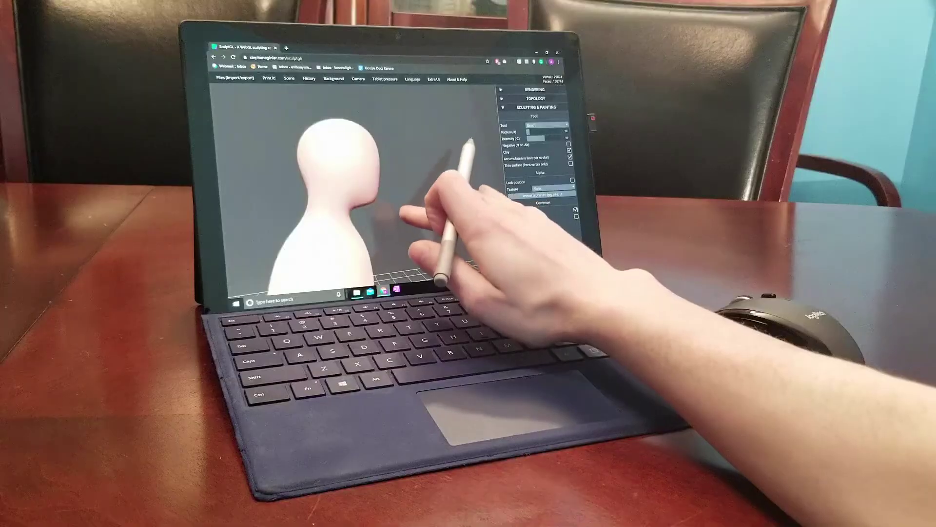
mouse_move(433, 268)
left_mouse_down()
mouse_move(445, 271)
mouse_move(409, 215)
mouse_move(429, 195)
left_mouse_up()
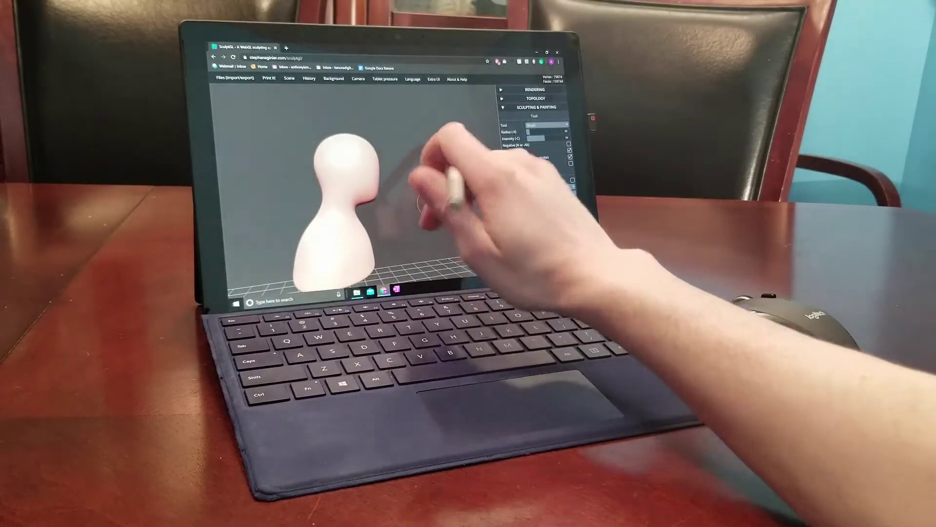
left_click_drag(443, 249, 383, 257)
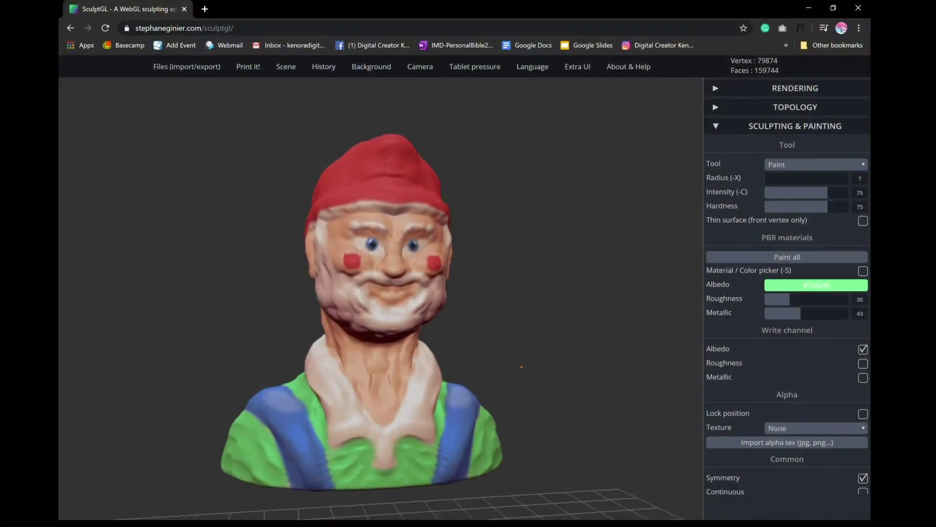
mouse_move(522, 366)
left_mouse_down()
mouse_move(654, 374)
mouse_move(502, 368)
left_mouse_up()
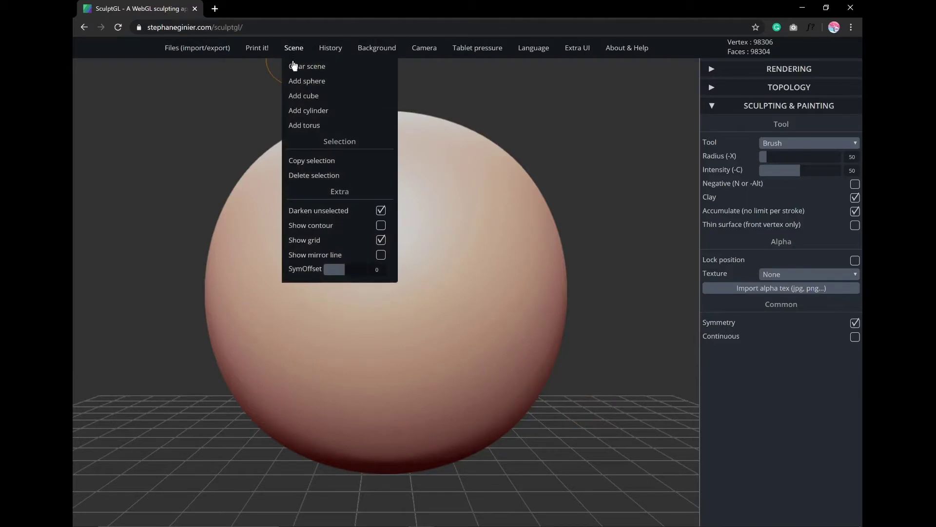
Step: Clear the whole scene and import the HumanoidBase.stl file from the Tutorial Files folder
left_click(295, 66)
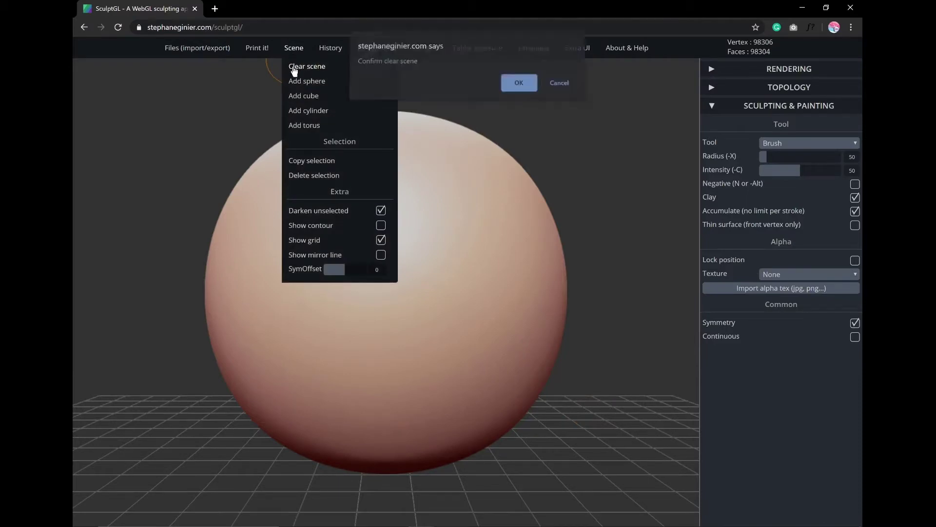
left_click(519, 86)
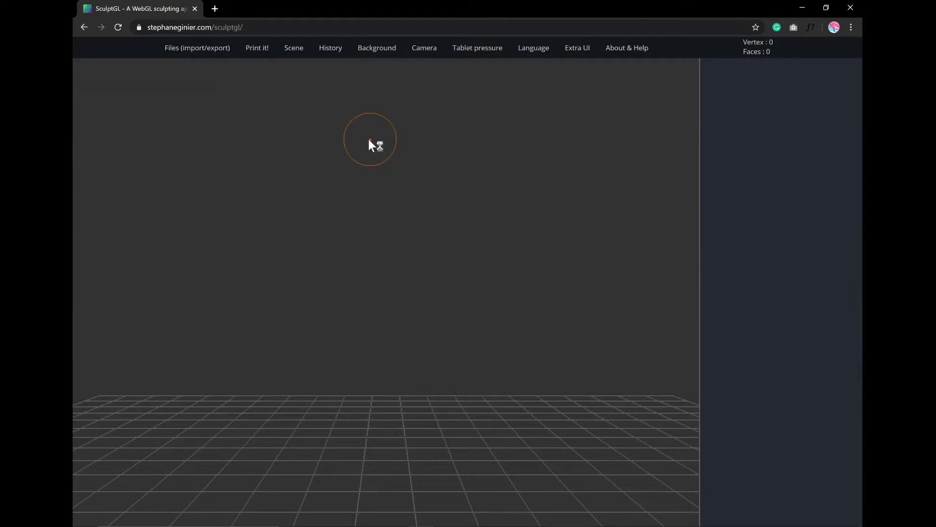
mouse_move(212, 53)
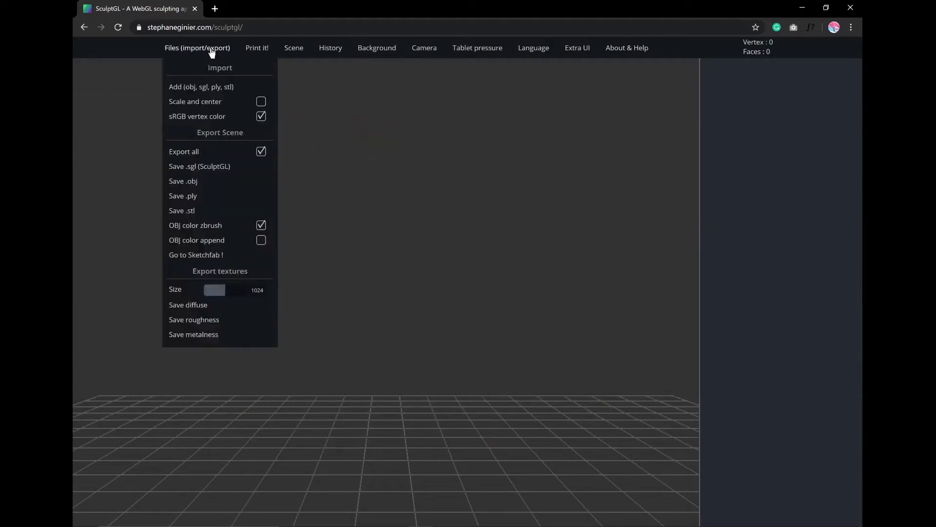
left_click(213, 90)
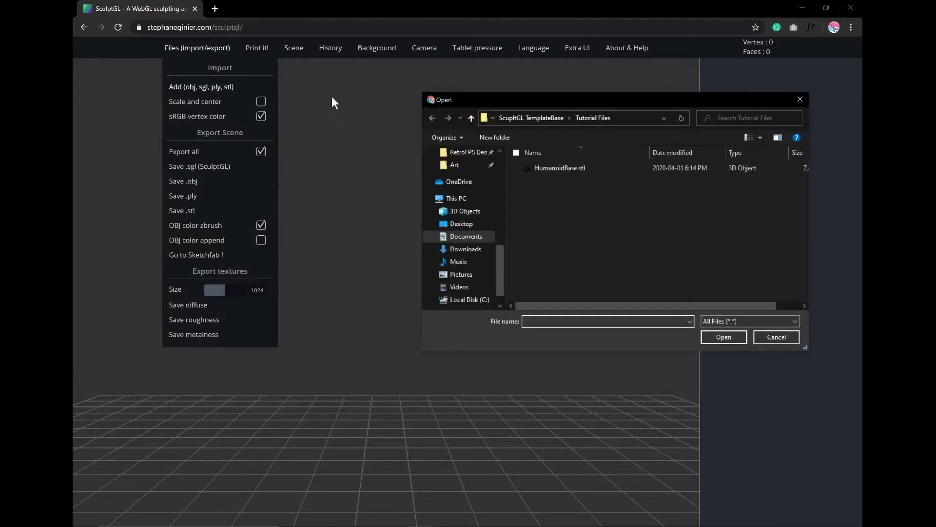
left_click(564, 169)
left_click(728, 337)
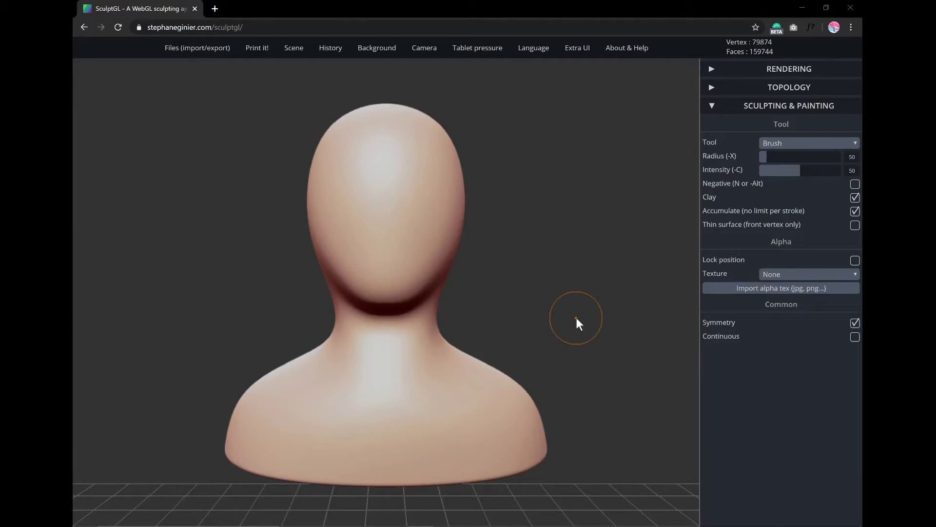
Step: Examine the imported bust from the front, back, sides and above at different distances, and reset the camera view
left_click_drag(577, 318, 105, 279)
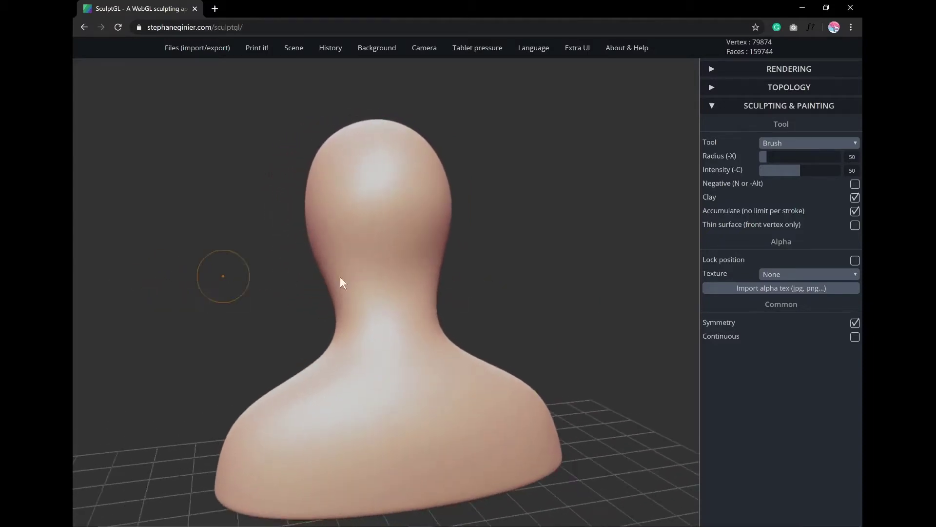
left_click_drag(628, 286, 183, 283)
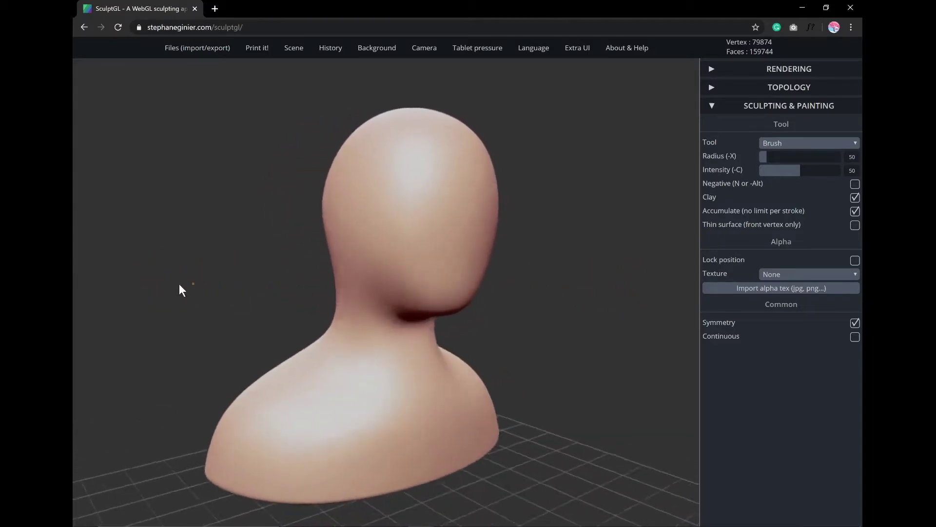
left_click_drag(626, 296, 506, 299)
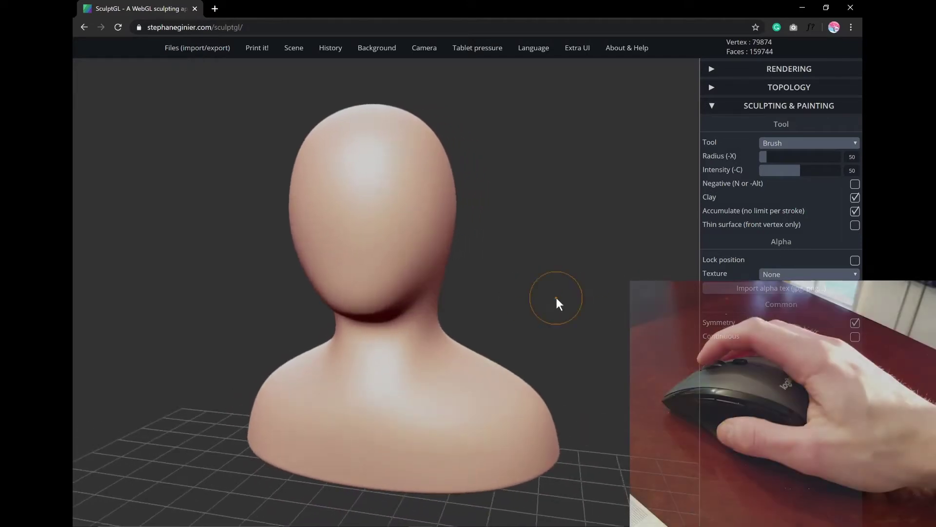
scroll(556, 298, "down", 3)
scroll(557, 298, "up", 4)
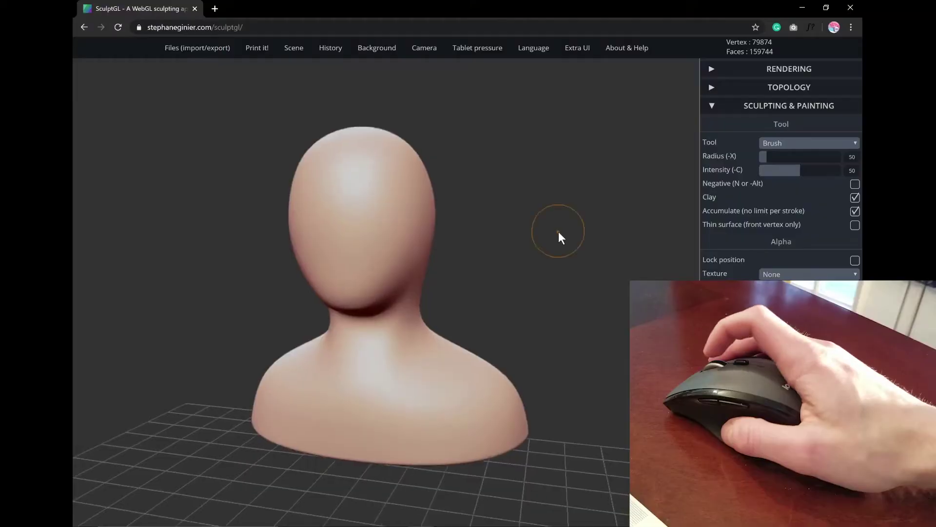
mouse_move(564, 223)
middle_mouse_down()
mouse_move(579, 238)
mouse_move(584, 310)
mouse_move(457, 287)
mouse_move(406, 176)
mouse_move(488, 136)
mouse_move(520, 155)
middle_mouse_up()
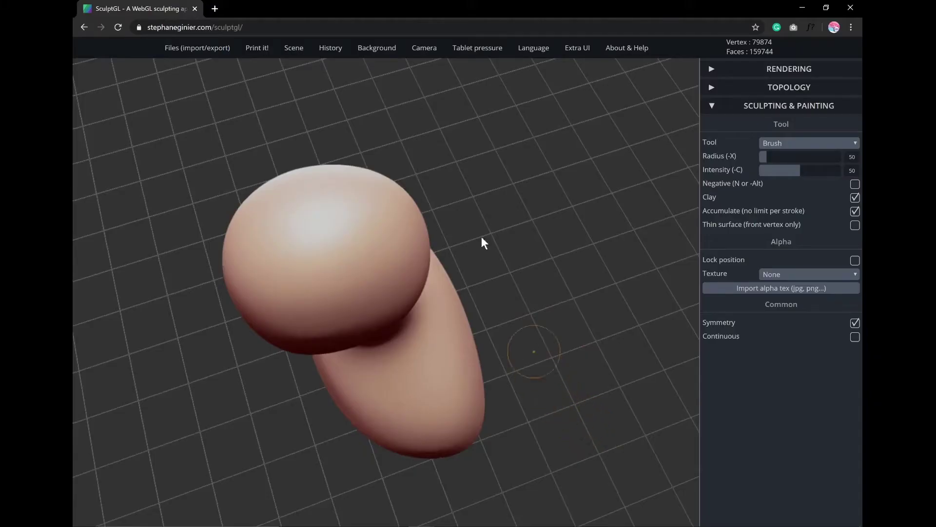
mouse_move(427, 53)
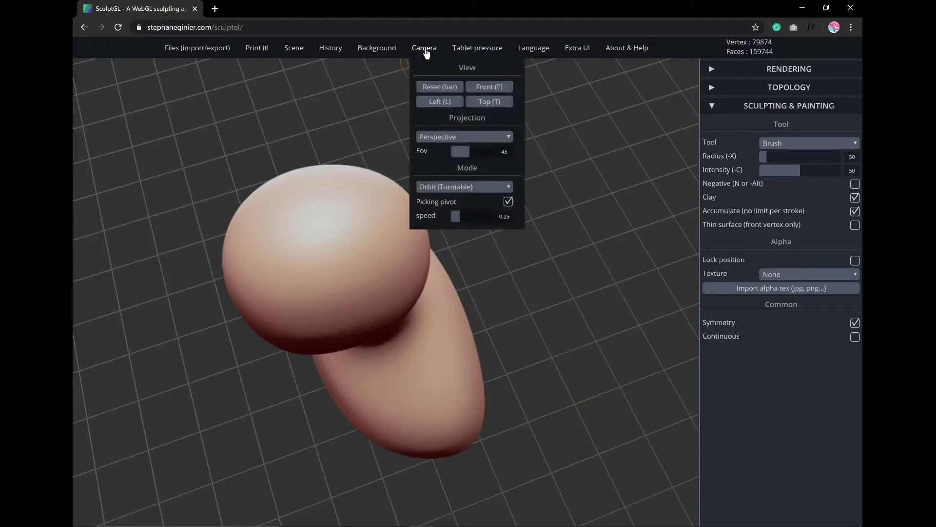
left_click(433, 87)
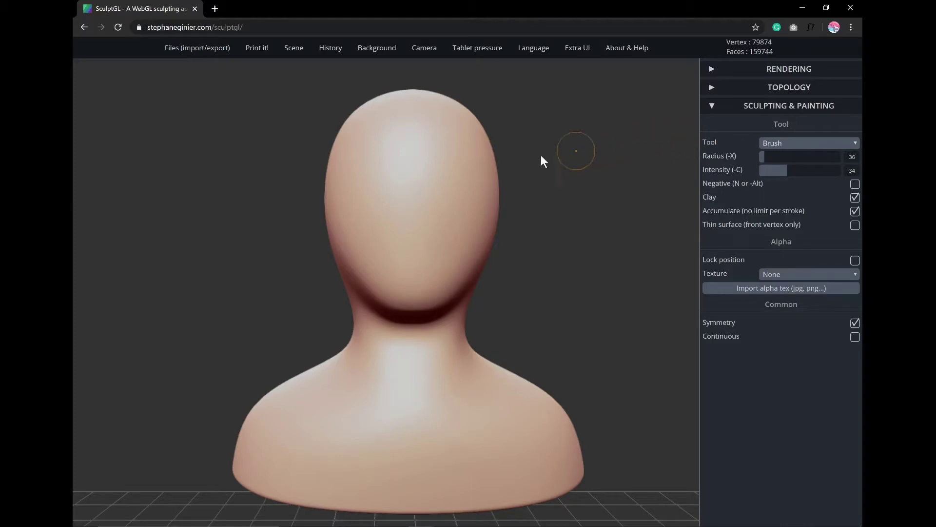
Step: Sculpt mirrored brow ridges and a small nose bump on the face with the Brush tool
mouse_move(414, 212)
left_mouse_down()
mouse_move(417, 192)
mouse_move(449, 163)
left_mouse_up()
left_click_drag(418, 198, 473, 152)
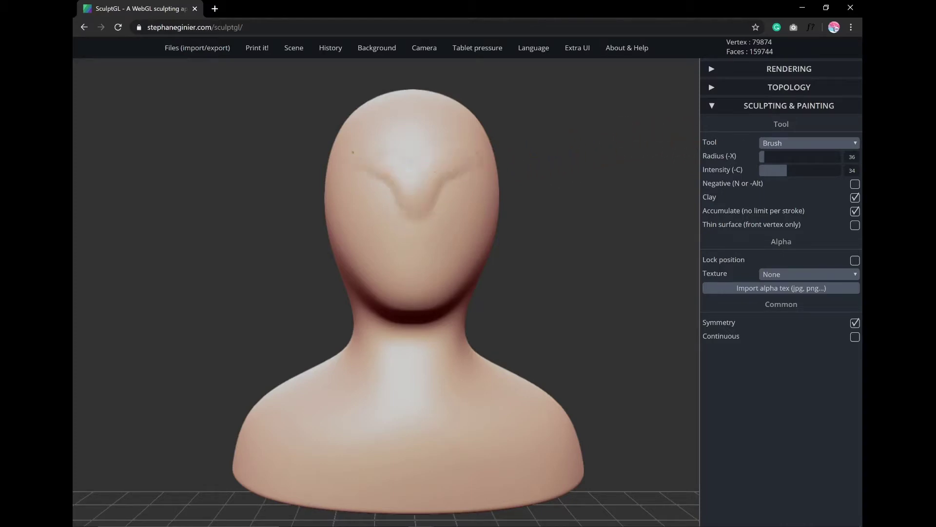
left_click_drag(427, 205, 425, 225)
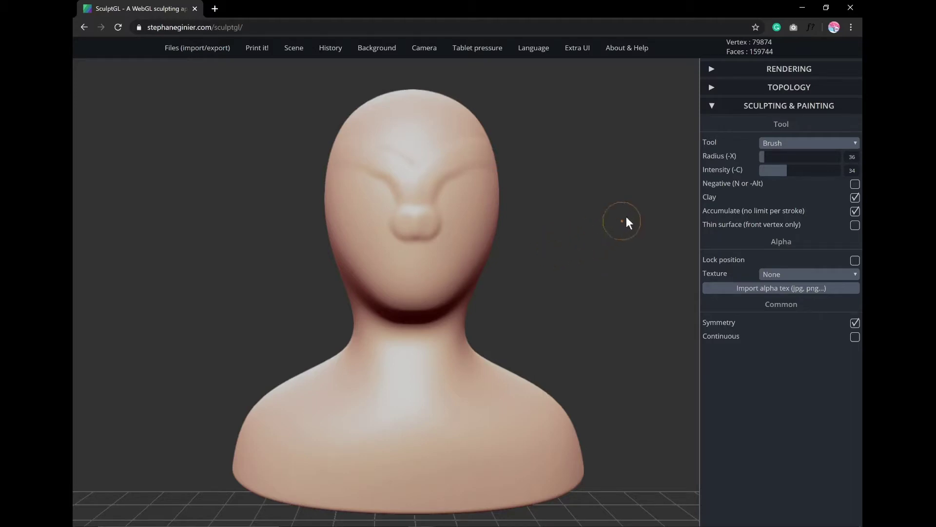
Step: Try the brush on the nose tip at high and low intensity, and build up broad nose and jaw forms at radius 85, intensity 61
left_click_drag(786, 169, 830, 168)
left_click_drag(416, 227, 417, 230)
left_click_drag(831, 169, 765, 170)
left_click_drag(409, 236, 416, 236)
mouse_move(757, 170)
left_mouse_down()
mouse_move(810, 170)
mouse_move(784, 156)
mouse_move(805, 155)
mouse_move(770, 160)
left_mouse_up()
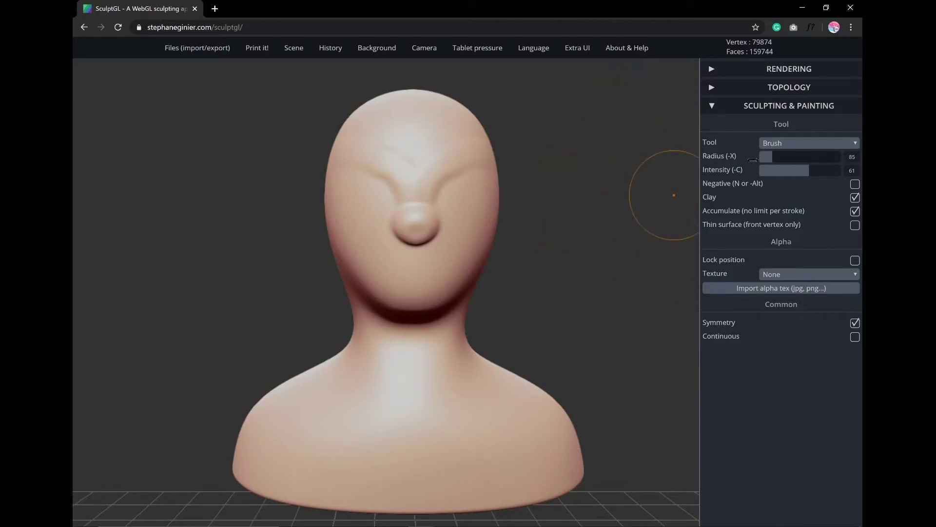
mouse_move(417, 210)
left_mouse_down()
mouse_move(451, 166)
mouse_move(469, 168)
mouse_move(451, 259)
mouse_move(456, 285)
mouse_move(419, 297)
mouse_move(376, 292)
mouse_move(476, 282)
left_mouse_up()
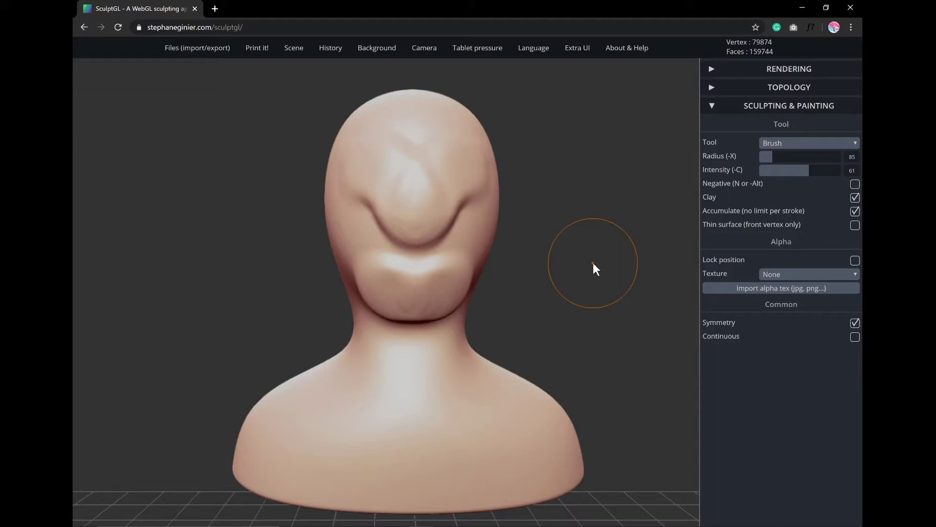
Step: Switch the brush's Negative mode on and off, and carve into the nose, brow and cheeks with negative strokes
key("n")
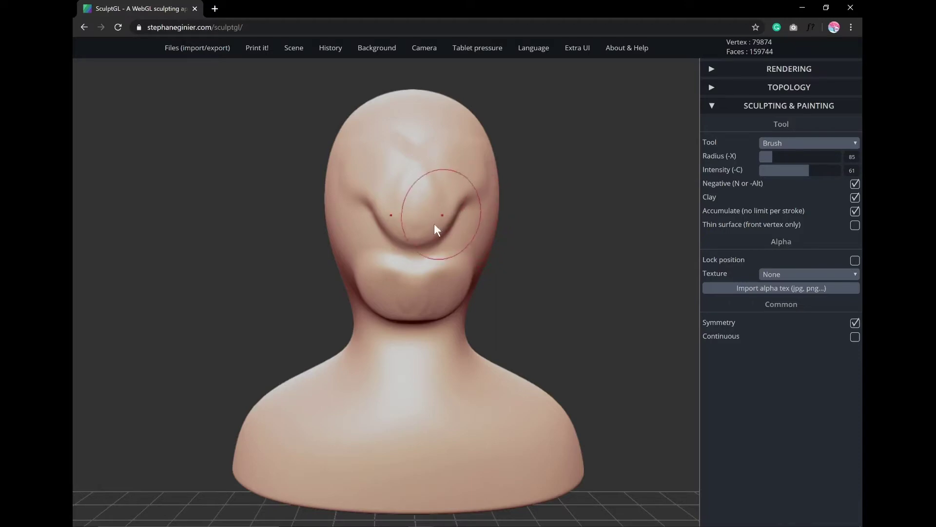
key("n")
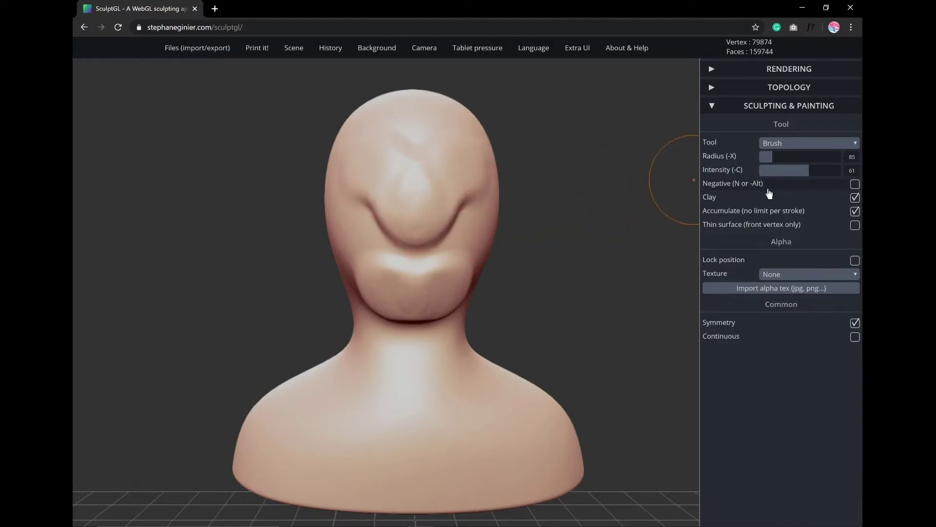
mouse_move(421, 234)
left_mouse_down("alt")
mouse_move(441, 177)
mouse_move(420, 224)
mouse_move(419, 283)
mouse_move(429, 205)
mouse_move(474, 168)
mouse_move(445, 183)
mouse_move(444, 225)
left_mouse_up("alt")
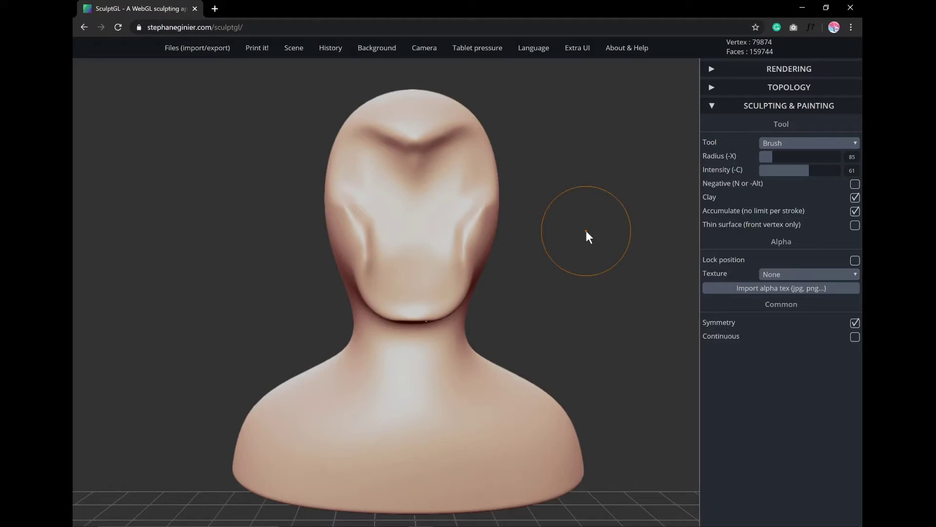
Step: Undo all brush strokes made on the head, back to the smooth base shape
mouse_move(336, 53)
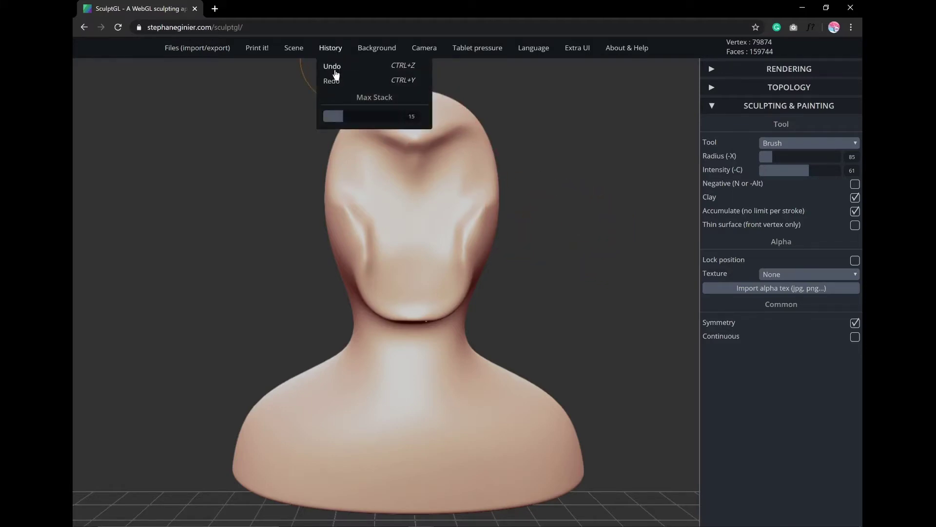
left_click(338, 68)
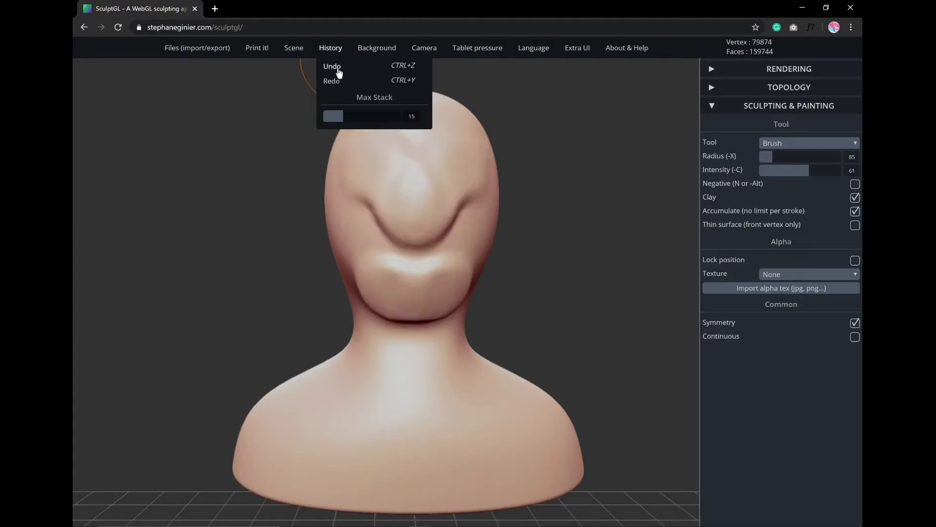
left_click(338, 68)
left_click(338, 68)
left_click(338, 69)
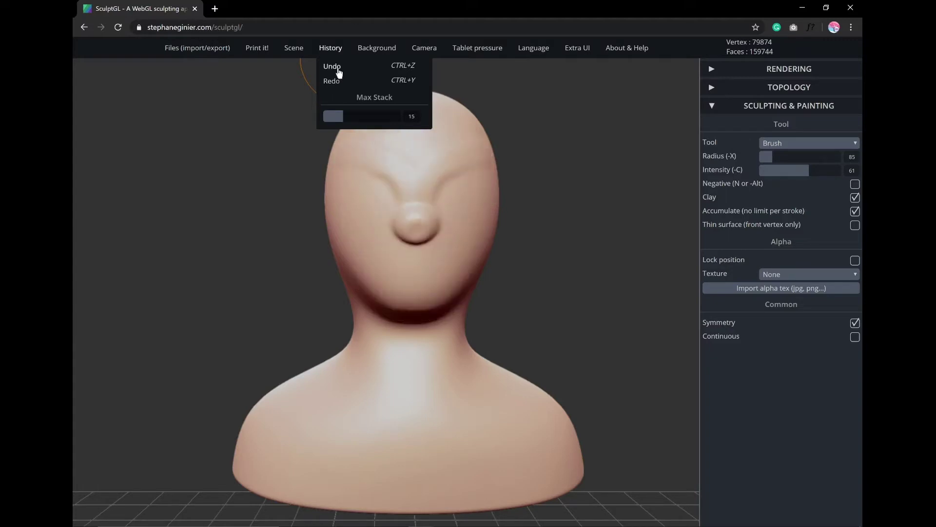
left_click(338, 68)
left_click(338, 68)
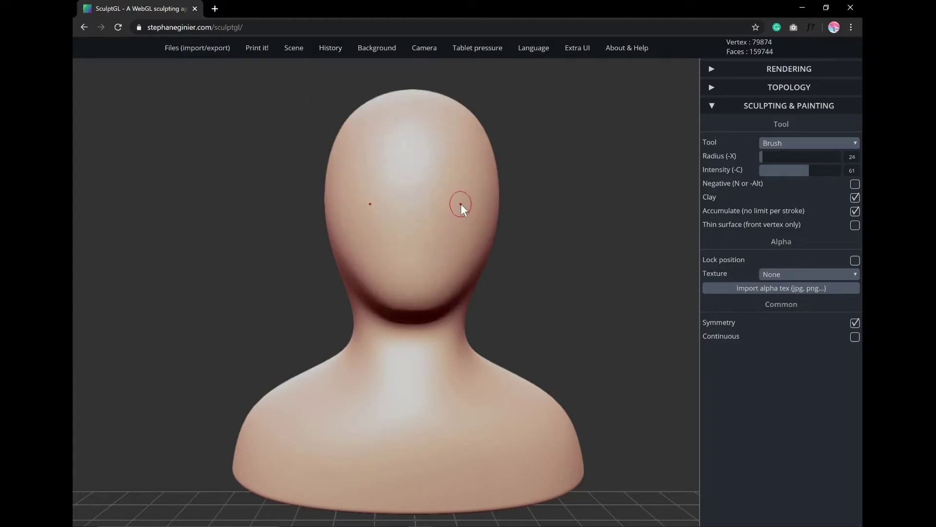
Step: Build up mirrored eye bumps on the face, and turn off Symmetry to draw one-sided freehand strokes across it
mouse_move(461, 203)
left_mouse_down()
mouse_move(466, 209)
mouse_move(473, 198)
mouse_move(464, 204)
mouse_move(472, 219)
mouse_move(468, 197)
left_mouse_up()
left_click_drag(369, 207, 357, 201)
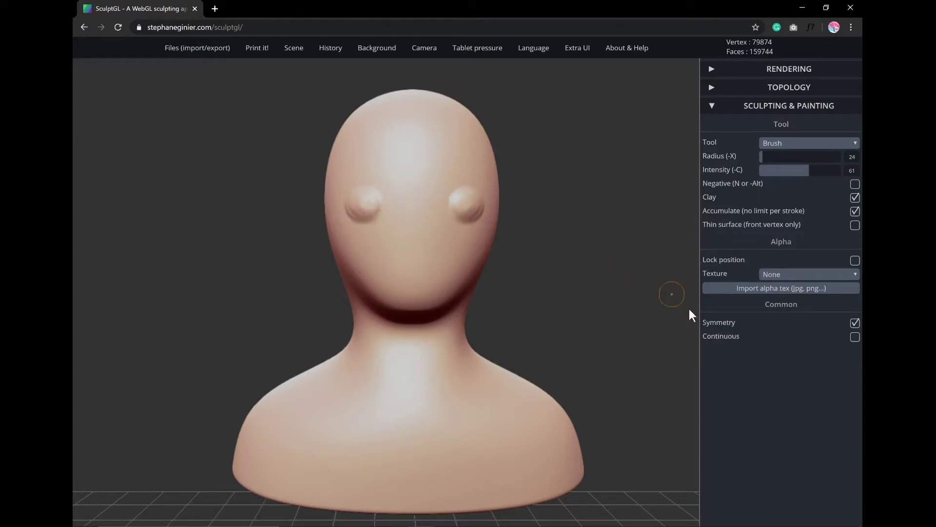
left_click(855, 325)
mouse_move(409, 207)
left_mouse_down()
mouse_move(444, 241)
mouse_move(407, 275)
mouse_move(453, 256)
mouse_move(362, 155)
left_mouse_up()
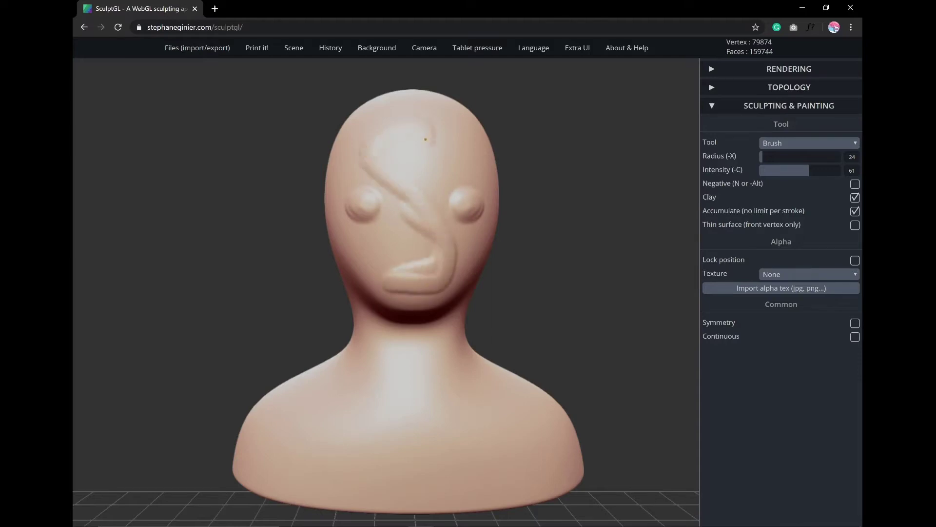
Step: Undo the freehand strokes and the eye bumps on the face
key("ctrl+z")
key("ctrl+z")
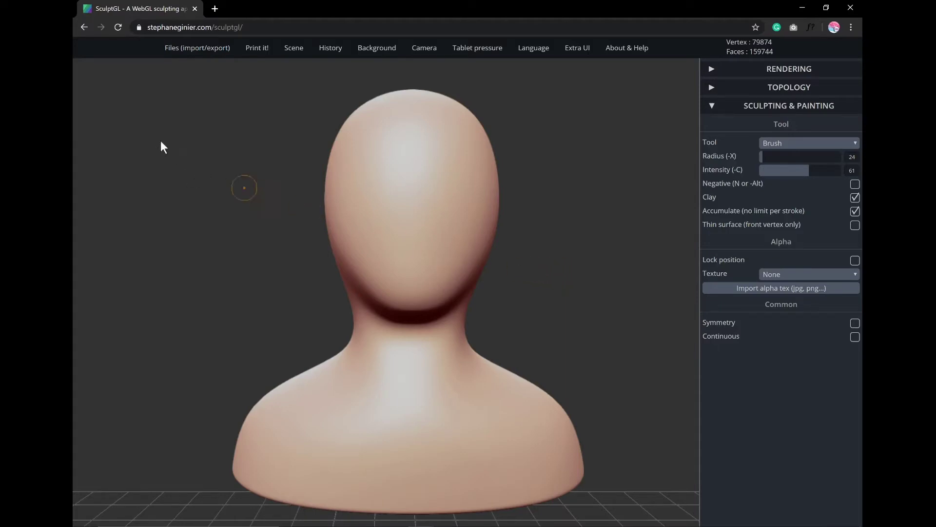
Step: Save the scene as a SculptGL .sgl file
mouse_move(186, 54)
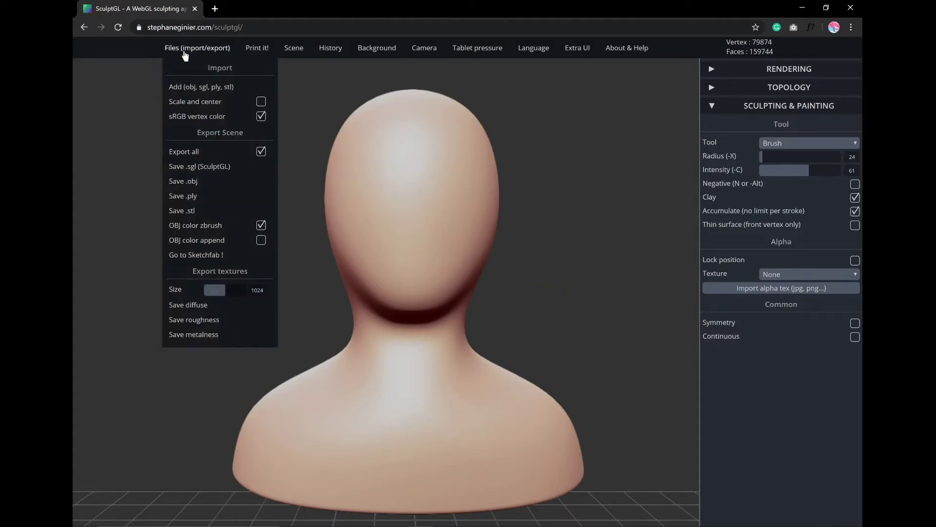
left_click(200, 168)
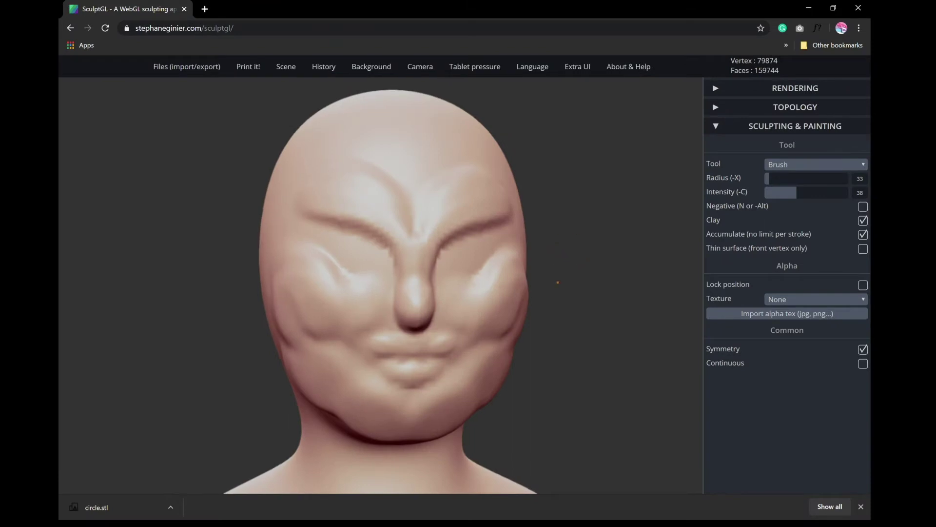
Step: Carve the parting line between the lips outward and build up the lower lip toward the mouth corners into a smile
scroll(561, 266, "up", 3)
scroll(411, 288, "up", 3)
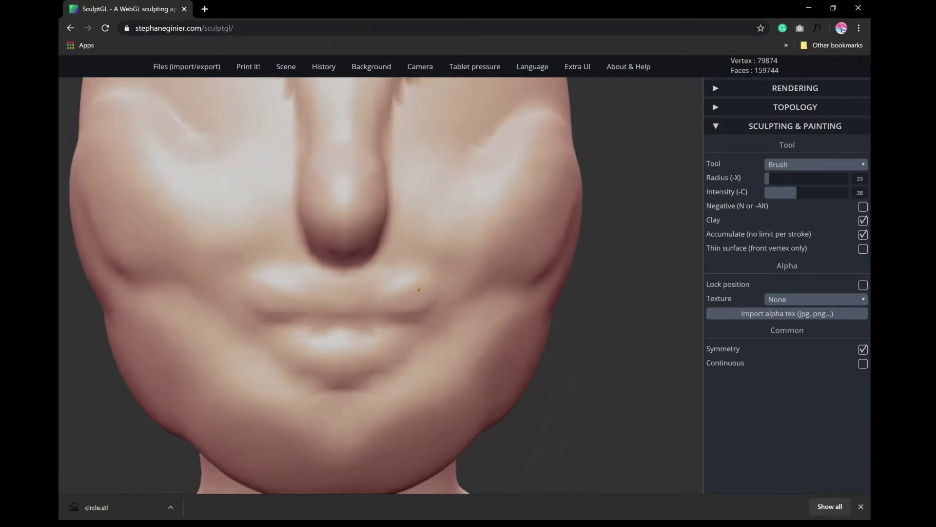
scroll(411, 289, "down", 1)
mouse_move(354, 290)
left_mouse_down("alt")
mouse_move(356, 303)
mouse_move(437, 288)
left_mouse_up("alt")
left_click_drag(376, 340, 426, 313)
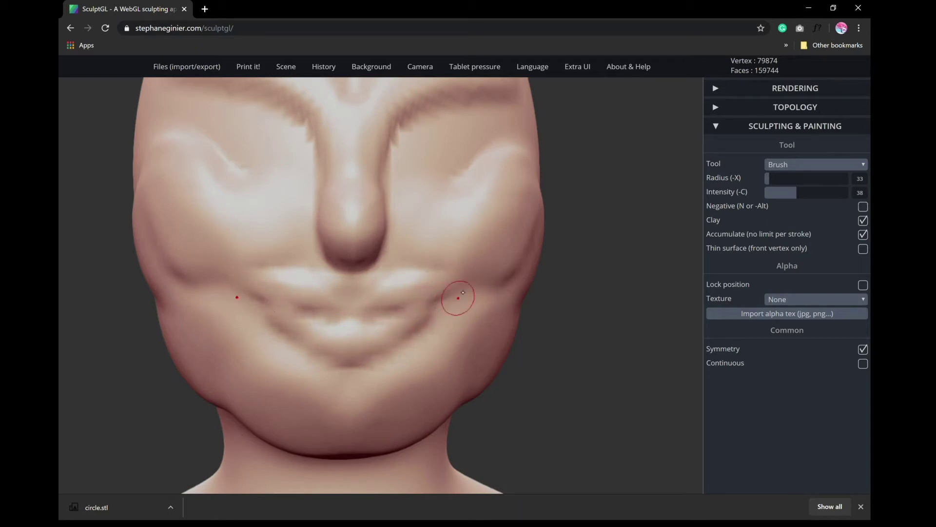